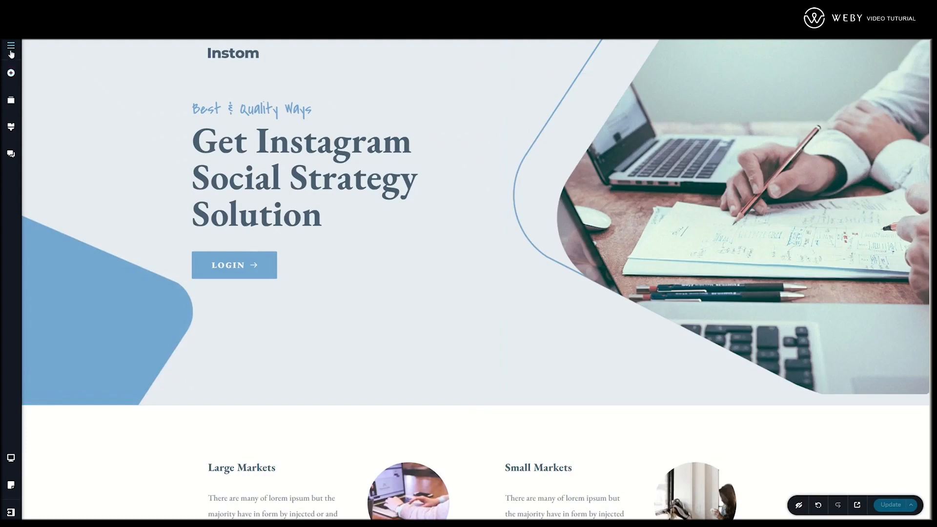
- Create a new popup titled "Valentine's Day Special2024" in Popups & Alerts, save it, and return to the popup list
left_click(11, 48)
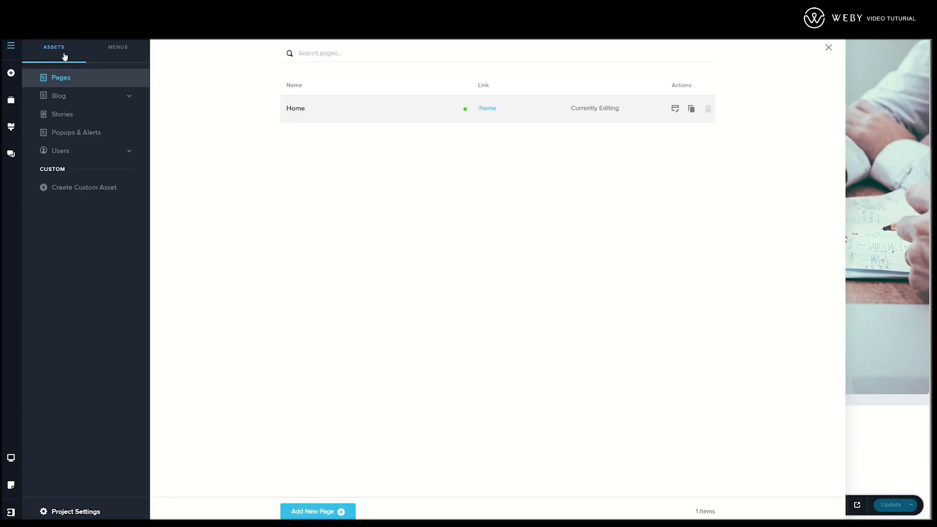
left_click(66, 133)
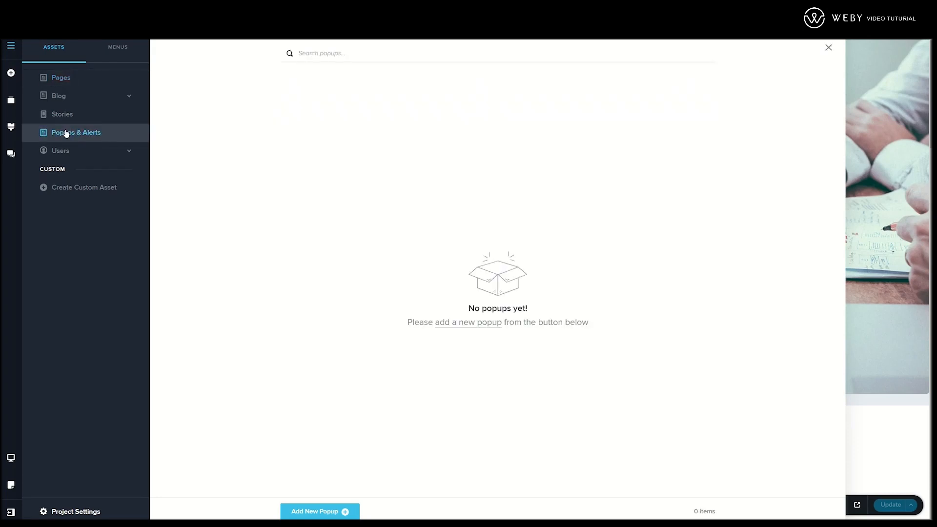
left_click(327, 510)
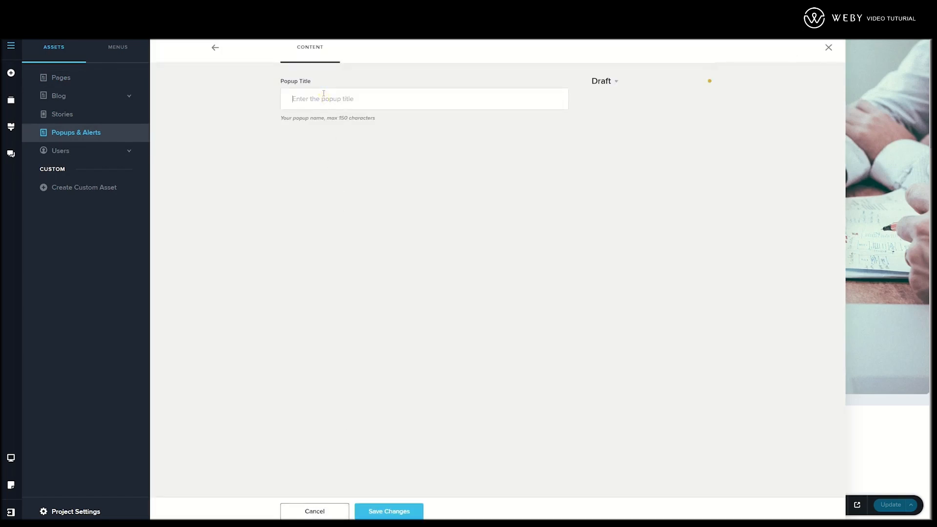
type("Valentine's Day Special2024")
left_click(404, 510)
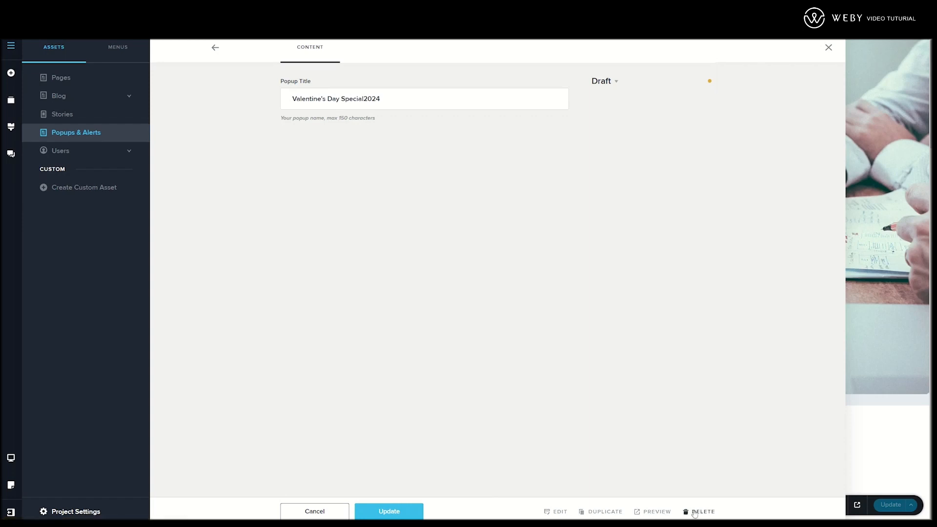
left_click(215, 46)
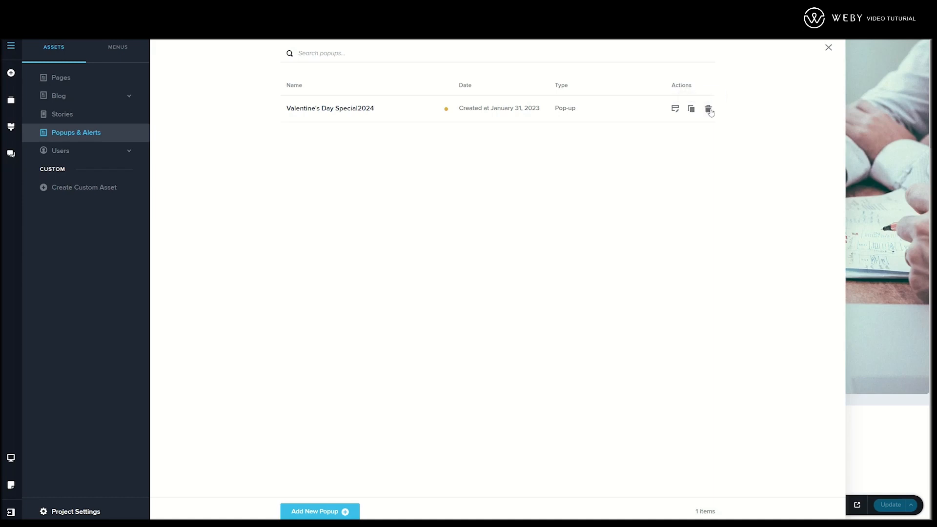
- Open the Valentine's popup for editing and insert the Black Friday Deals template with the black-and-white photo
left_click(674, 110)
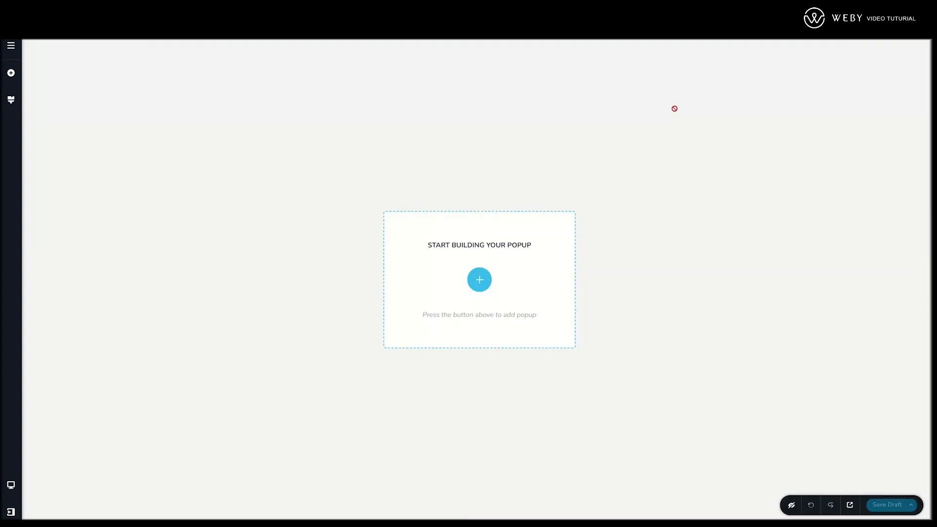
left_click(471, 279)
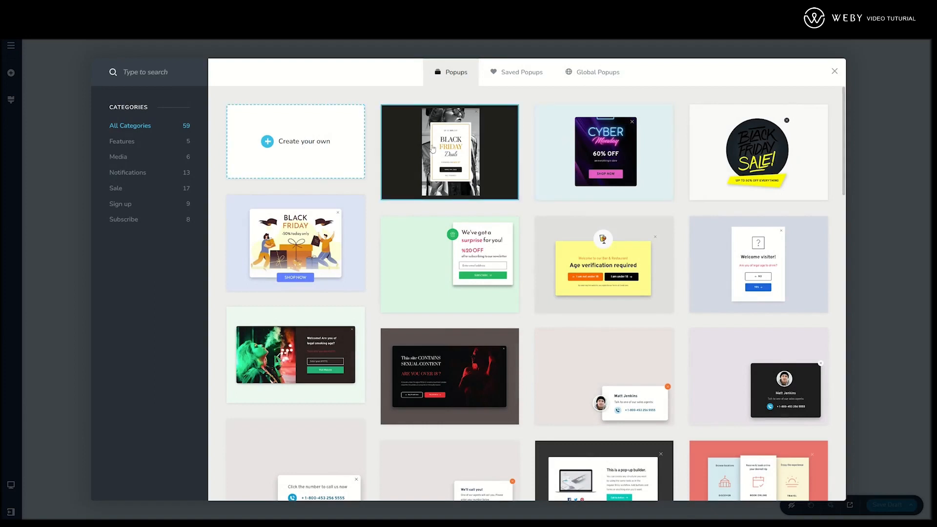
left_click(453, 147)
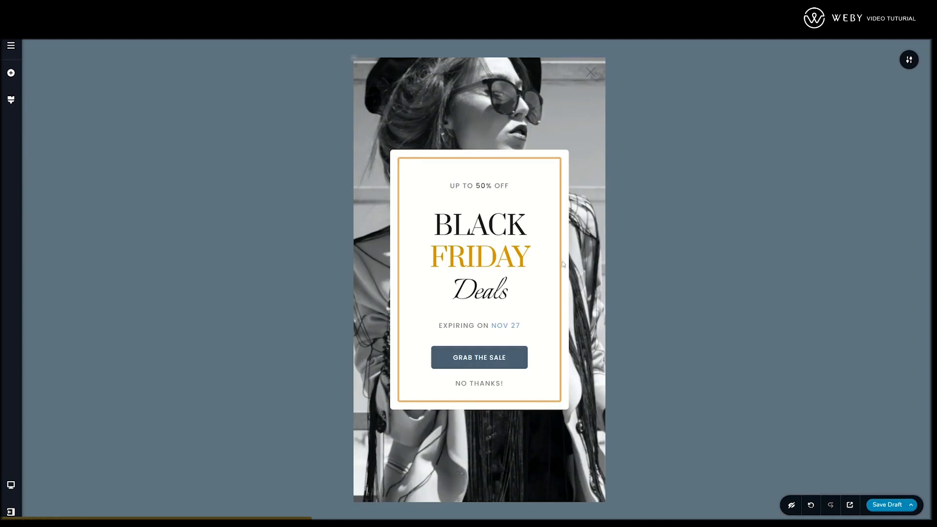
- Replace the popup heading "BLACK FRIDAY" with "Valentine's" and change "ON" to "in" in the expiry line
left_click(503, 236)
double_click(467, 228)
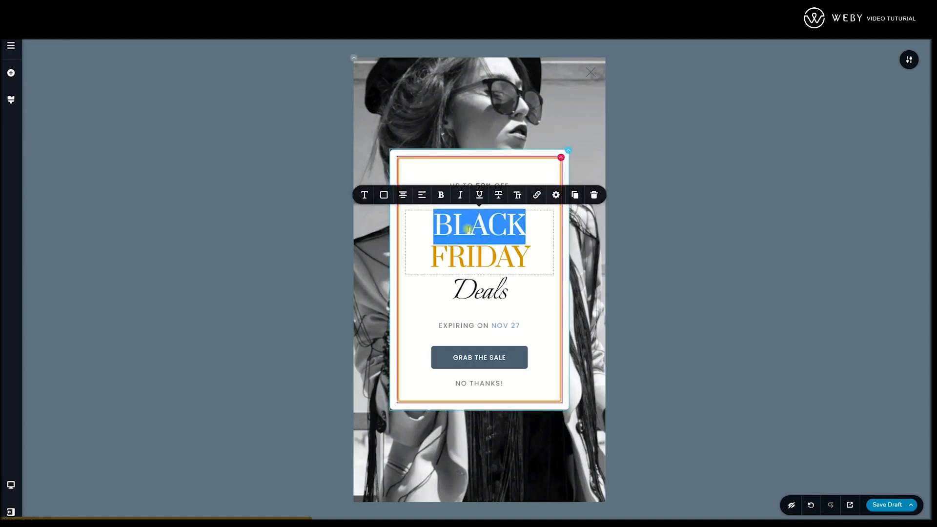
triple_click(467, 228)
key("BackSpace")
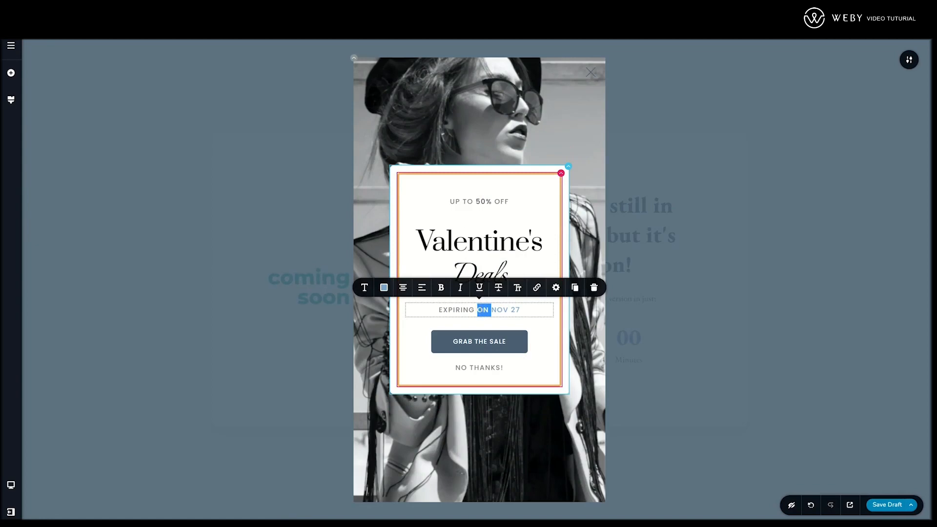
type("in")
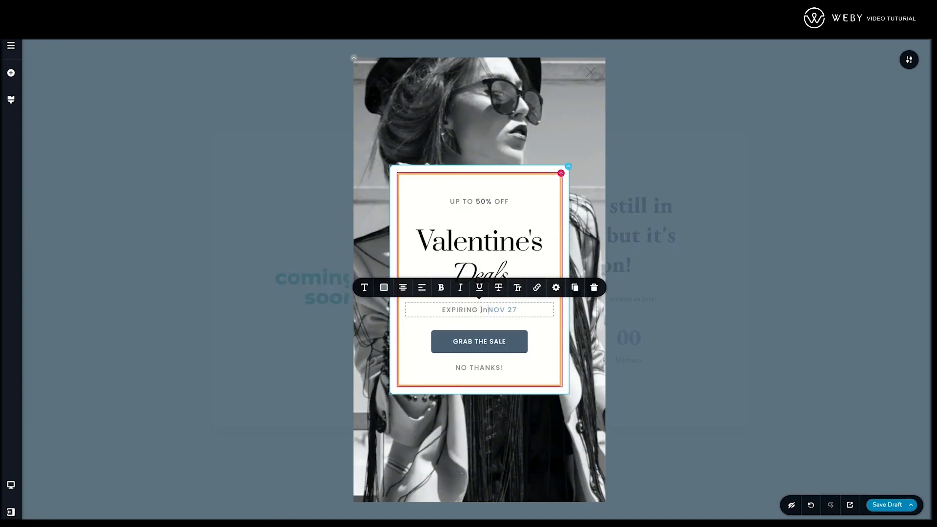
left_click(672, 303)
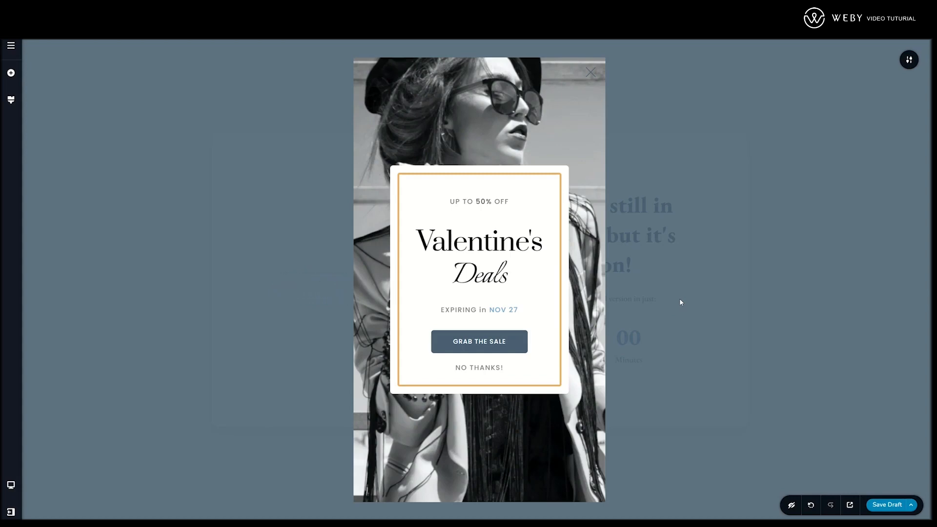
- Review the popup's trigger and display-location settings in its display conditions
left_click(907, 60)
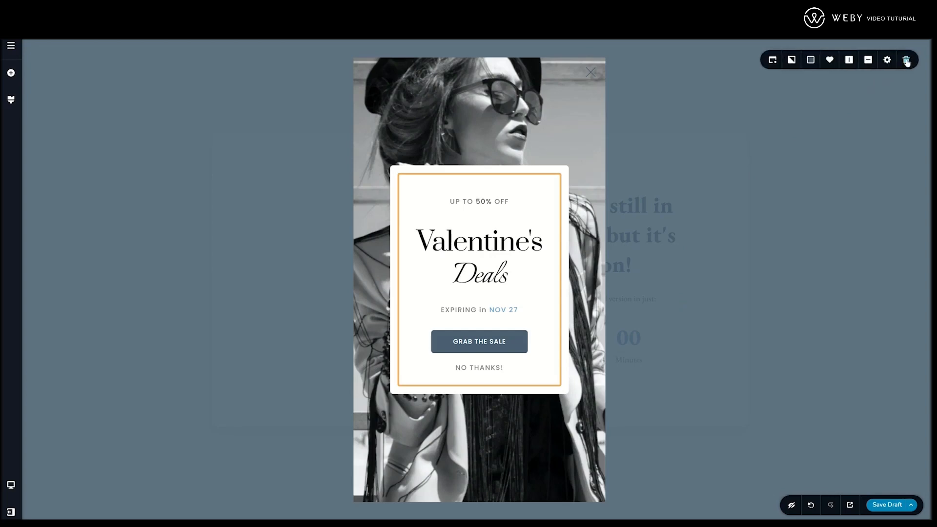
left_click(774, 61)
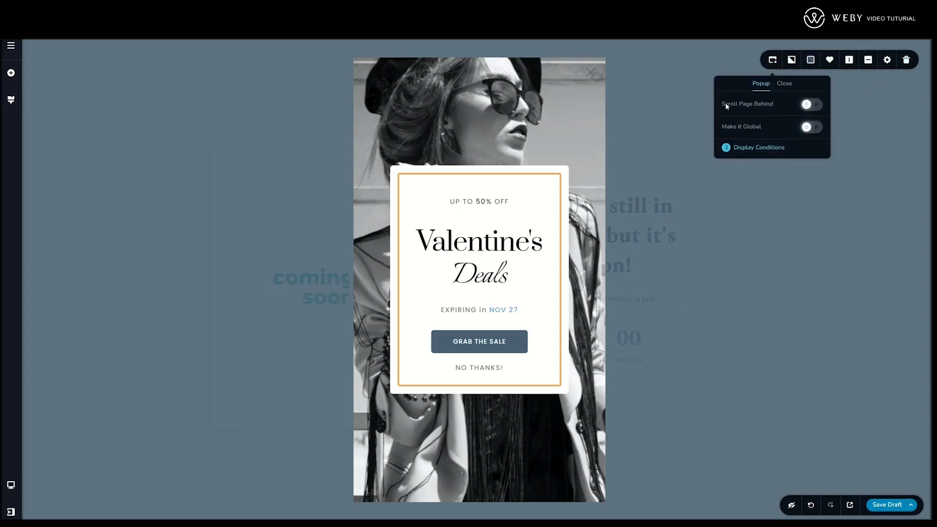
left_click(748, 148)
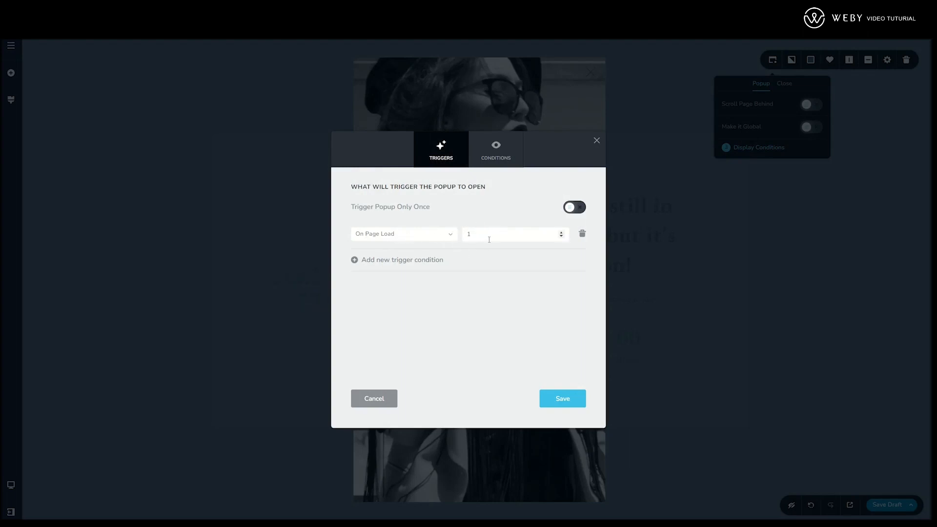
left_click(496, 152)
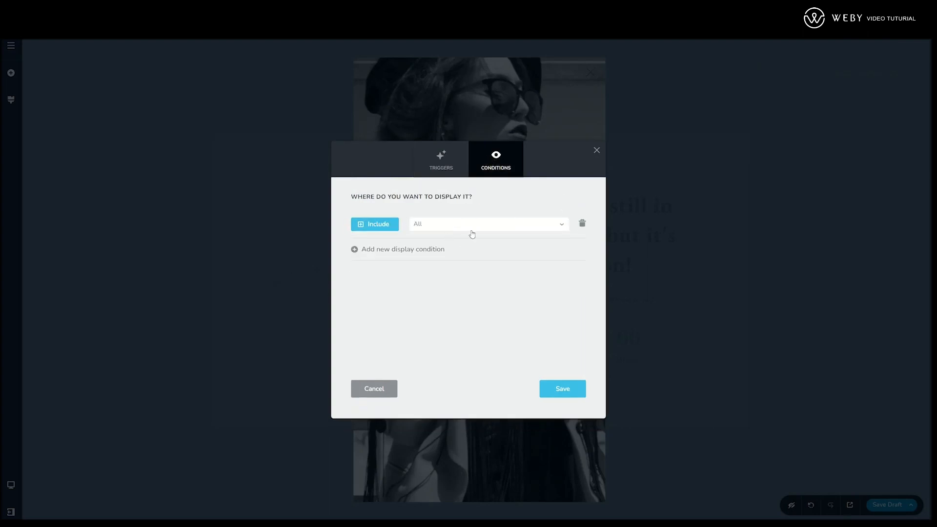
left_click(443, 168)
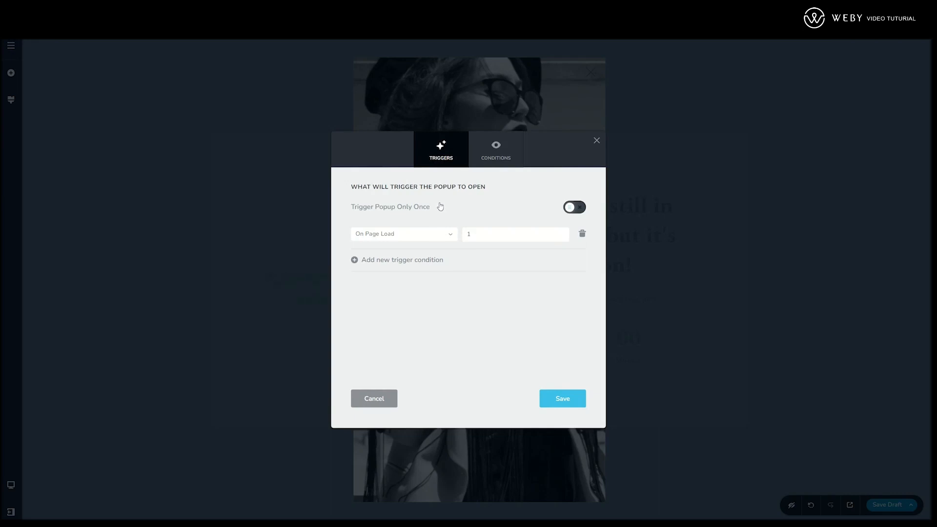
left_click(579, 402)
left_click(596, 142)
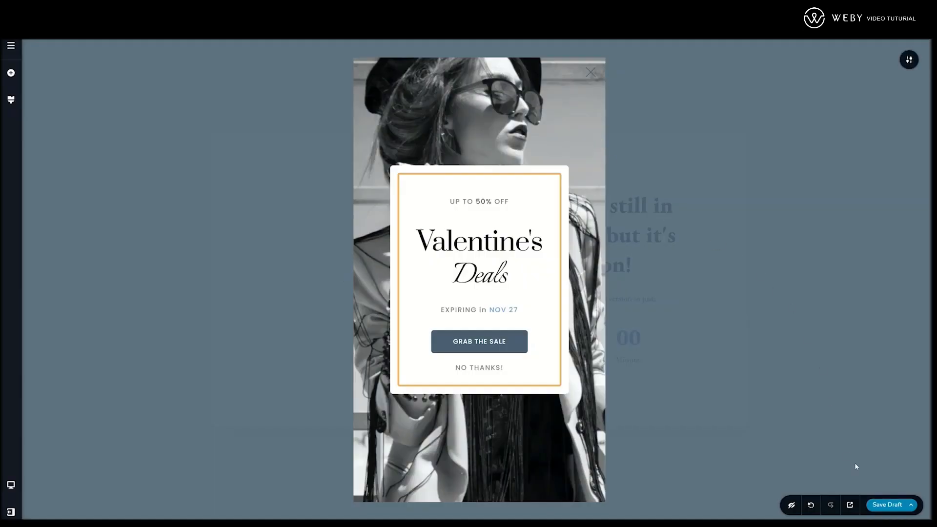
- Publish the popup and open its preview
left_click(910, 505)
left_click(898, 478)
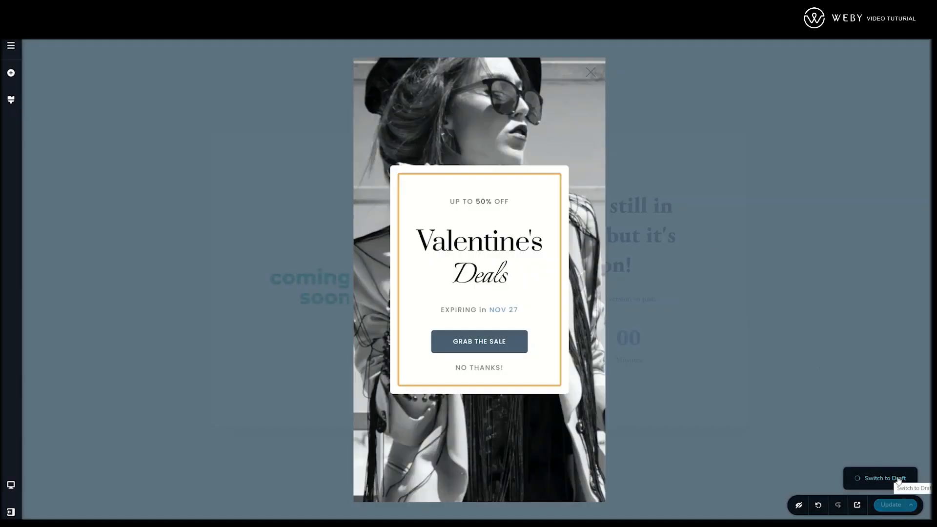
left_click(858, 507)
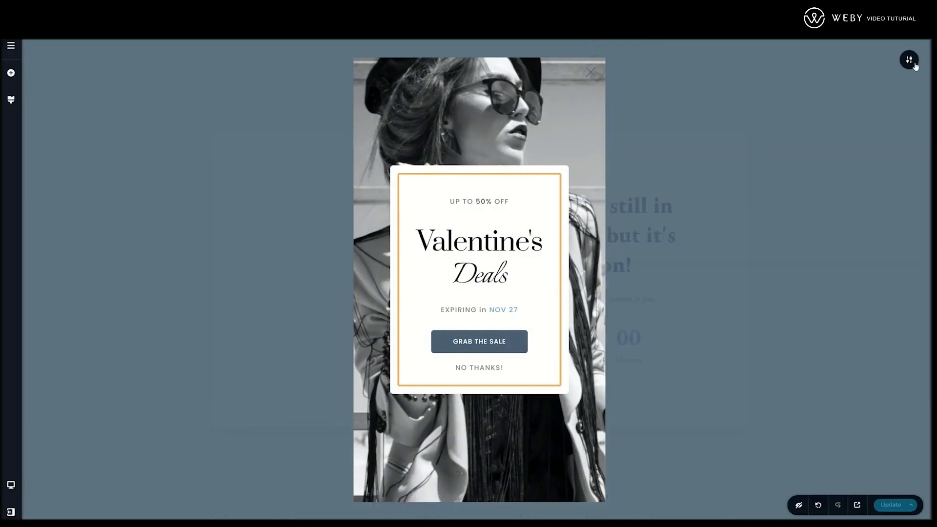
- Change the popup's opening trigger to After Inactivity with a delay of 3 seconds
left_click(910, 60)
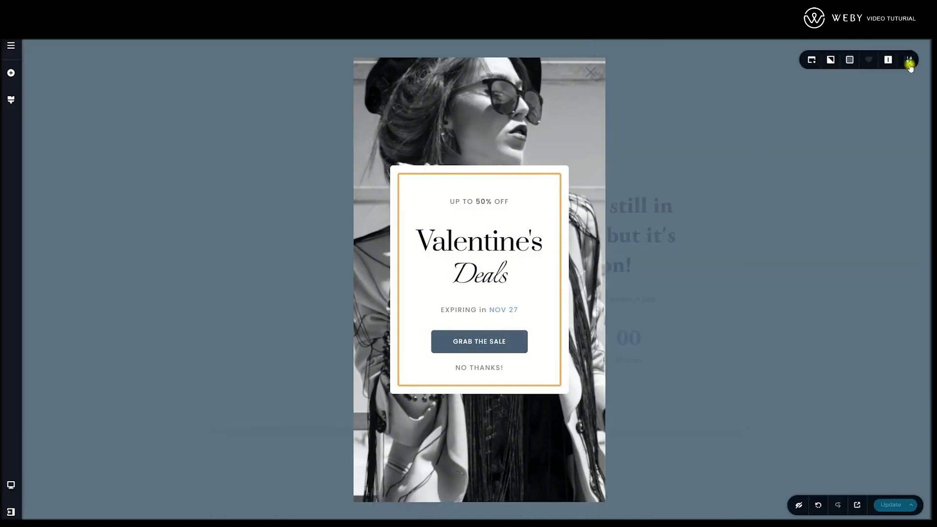
left_click(772, 59)
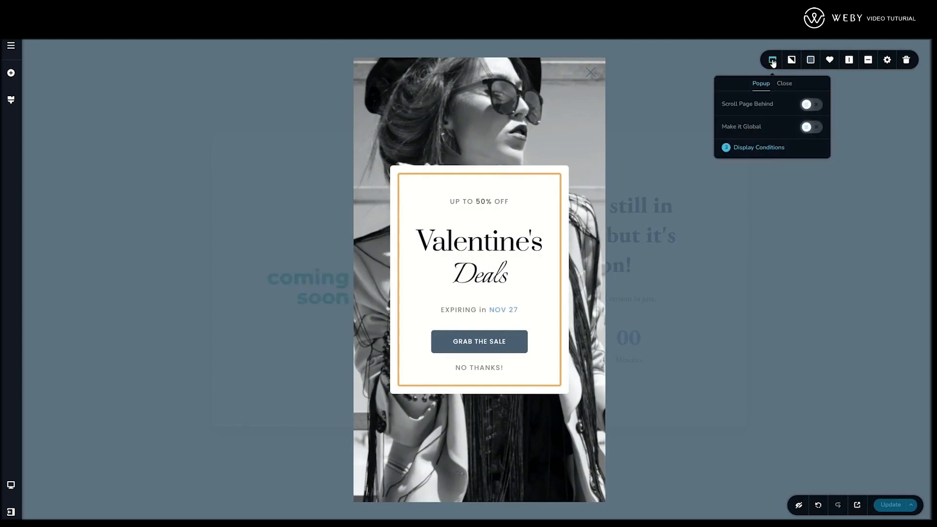
left_click(755, 148)
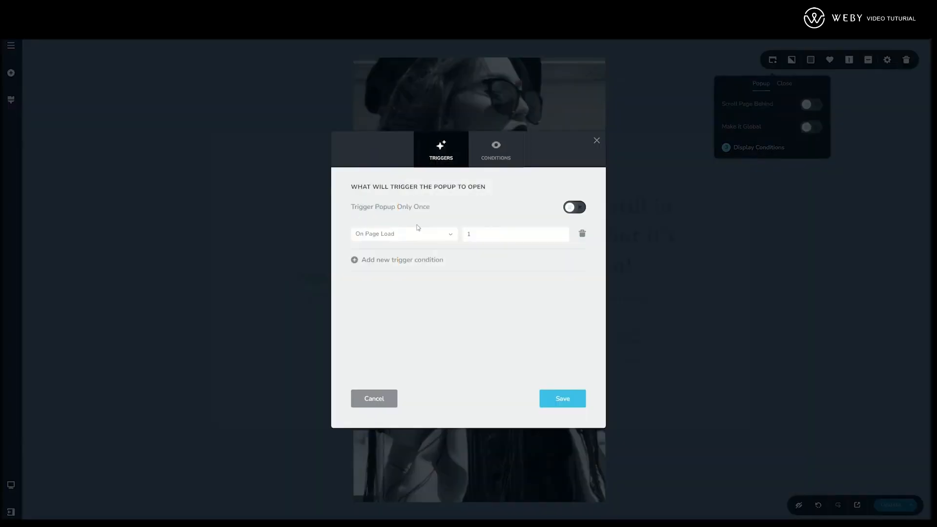
left_click(445, 234)
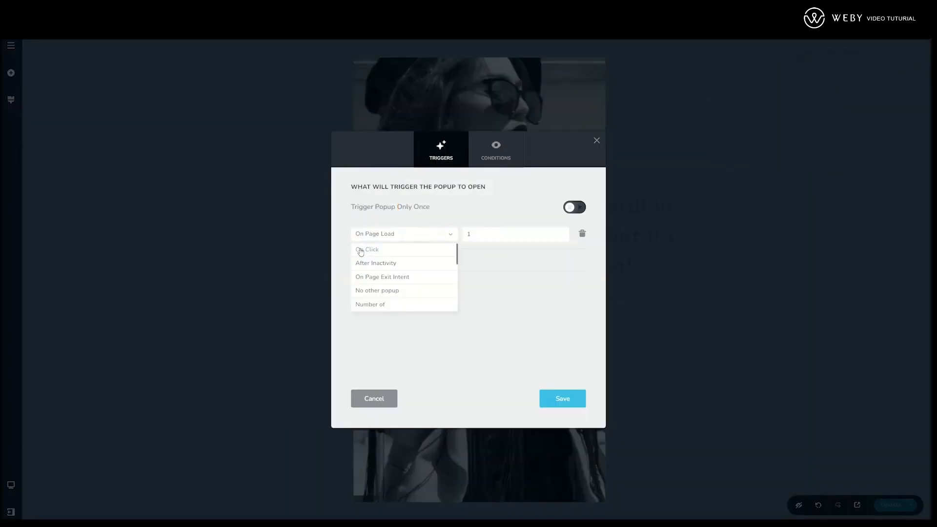
left_click(375, 263)
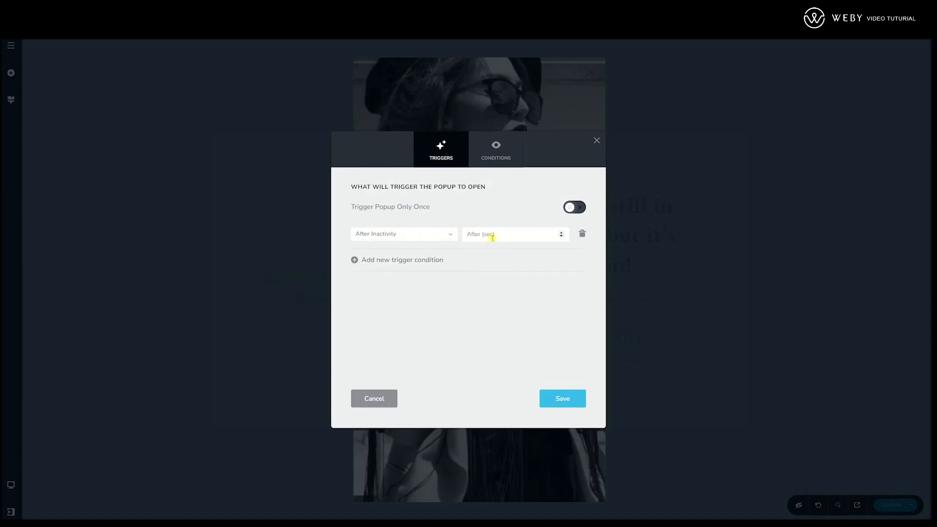
type("3")
- Set the popup's trigger to On Scroll, Down, at 60% of page height, and save the display conditions
left_click(446, 234)
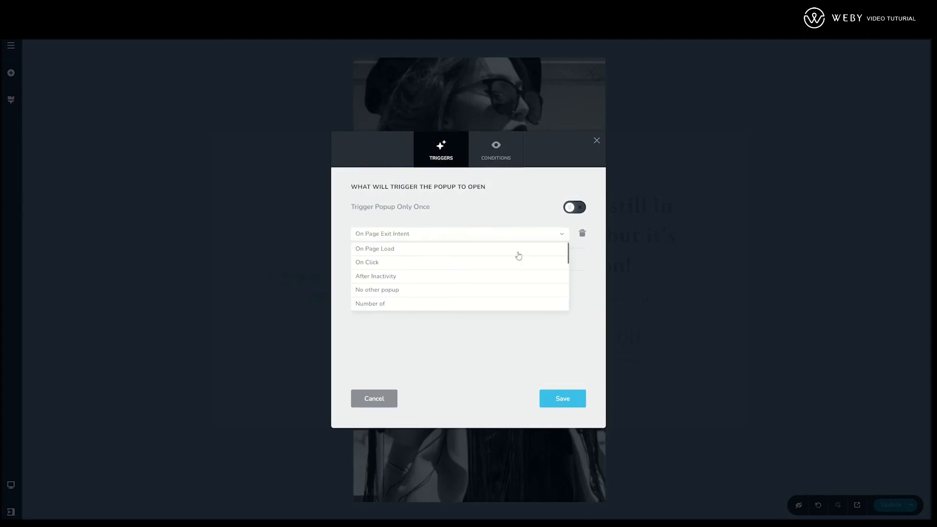
scroll(518, 256, "down", 2)
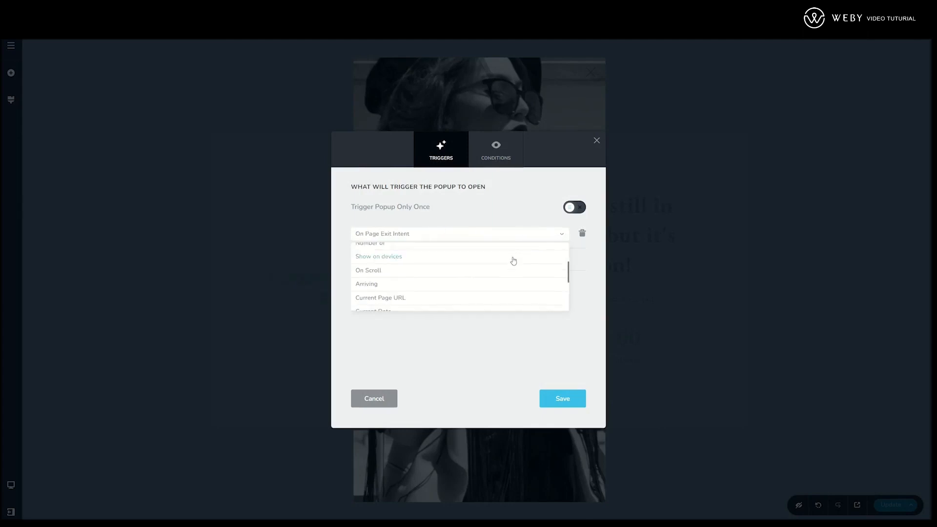
left_click(374, 275)
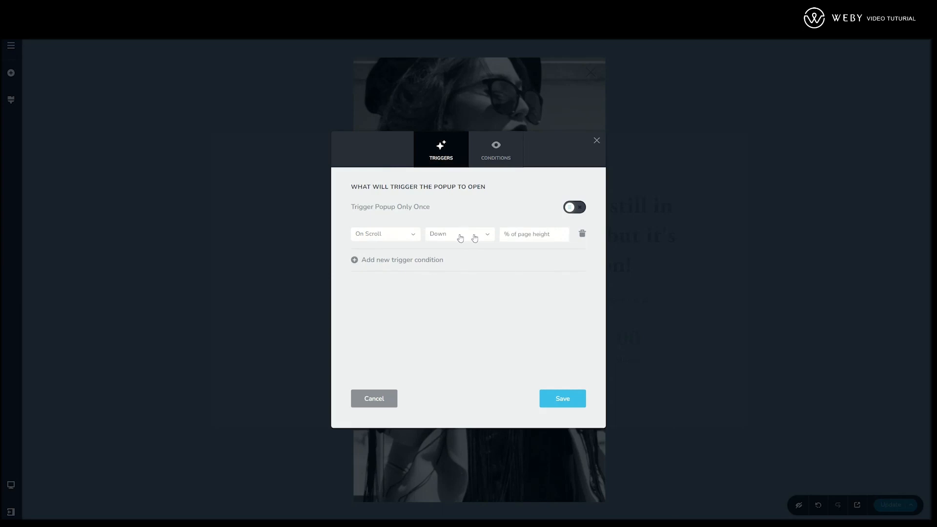
left_click(534, 234)
type("60")
left_click(568, 401)
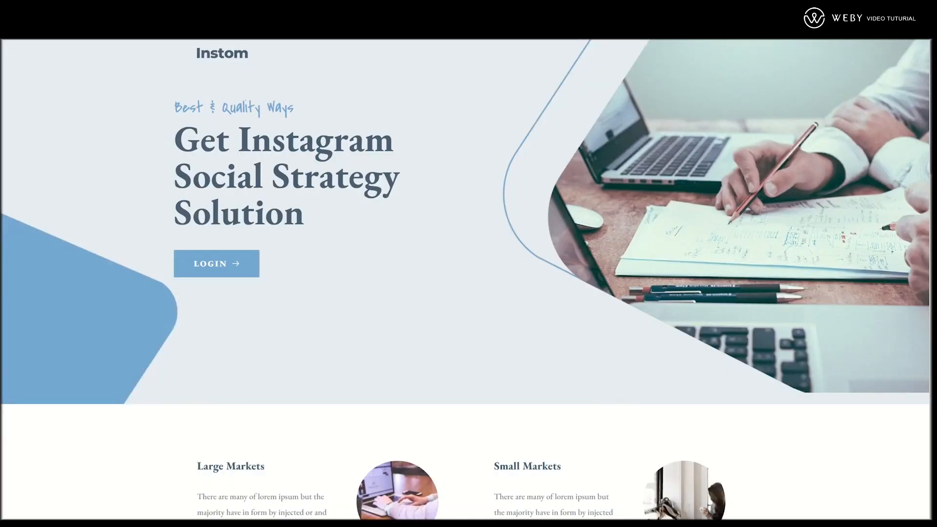
- Test the scroll trigger by moving down through the live page
scroll(466, 280, "down", 5)
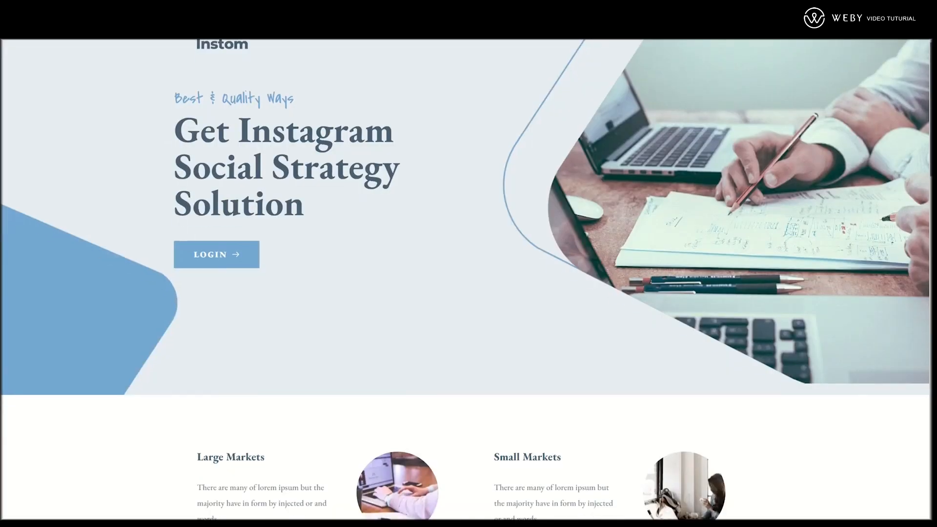
scroll(466, 280, "down", 5)
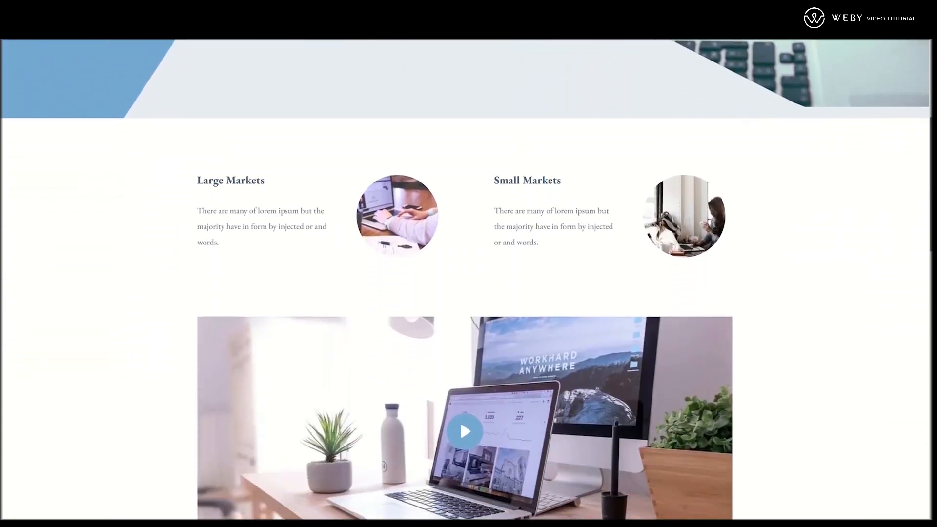
scroll(466, 280, "down", 3)
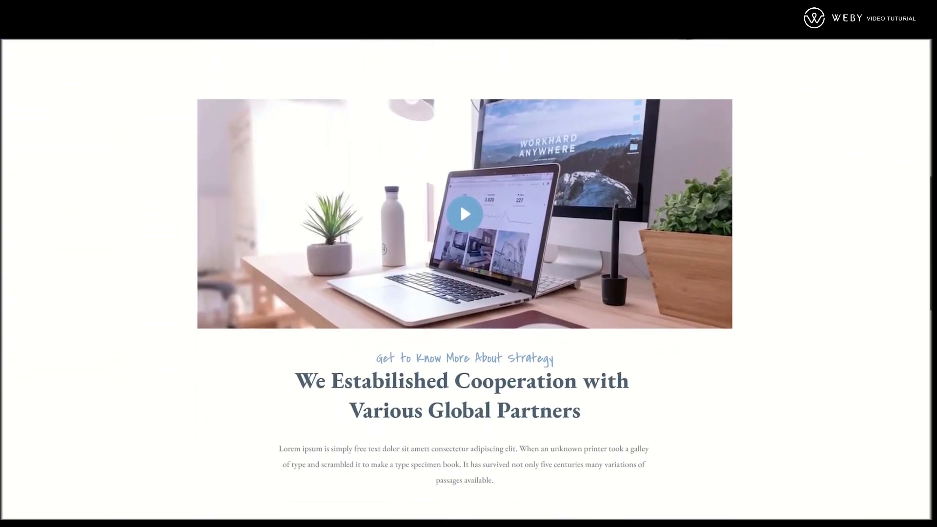
scroll(466, 280, "down", 3)
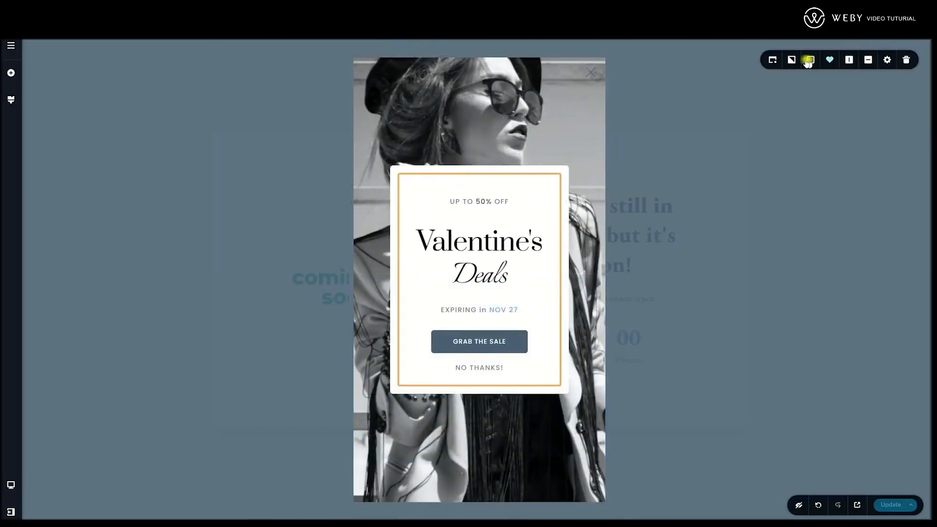
- Add a second popup trigger condition set to On Page Exit Intent and toggle Trigger Popup Only Once
left_click(772, 60)
left_click(755, 149)
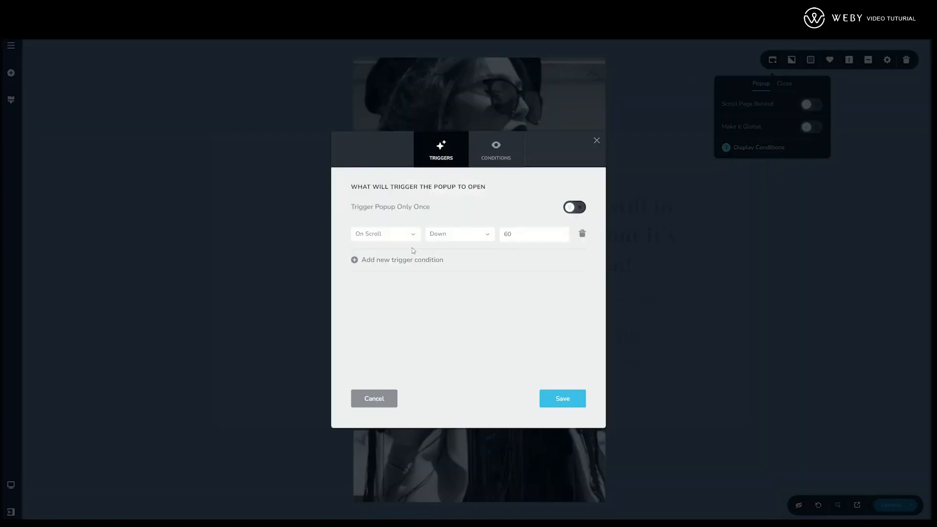
left_click(393, 259)
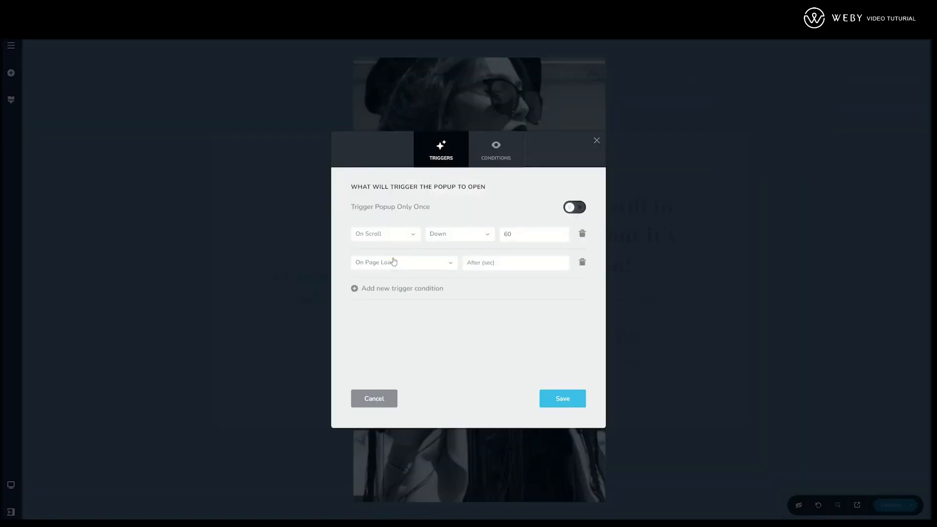
left_click(396, 263)
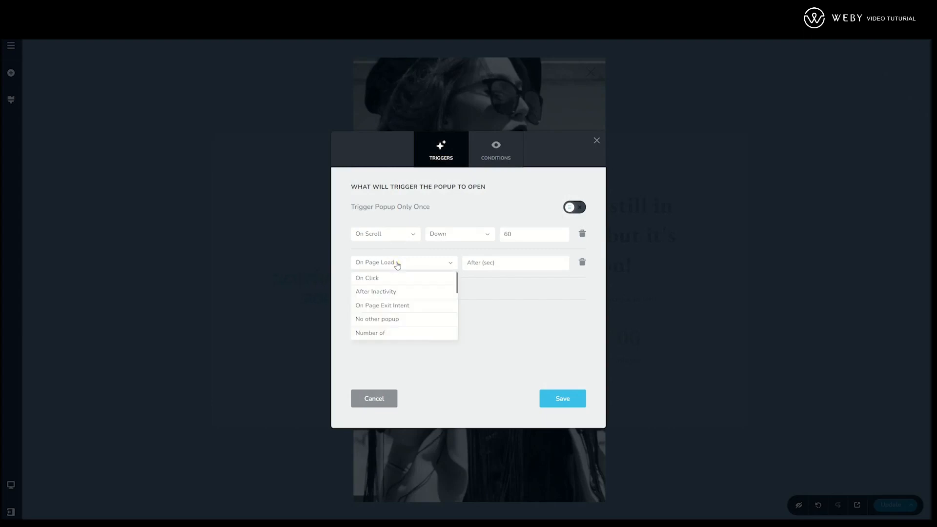
left_click(392, 306)
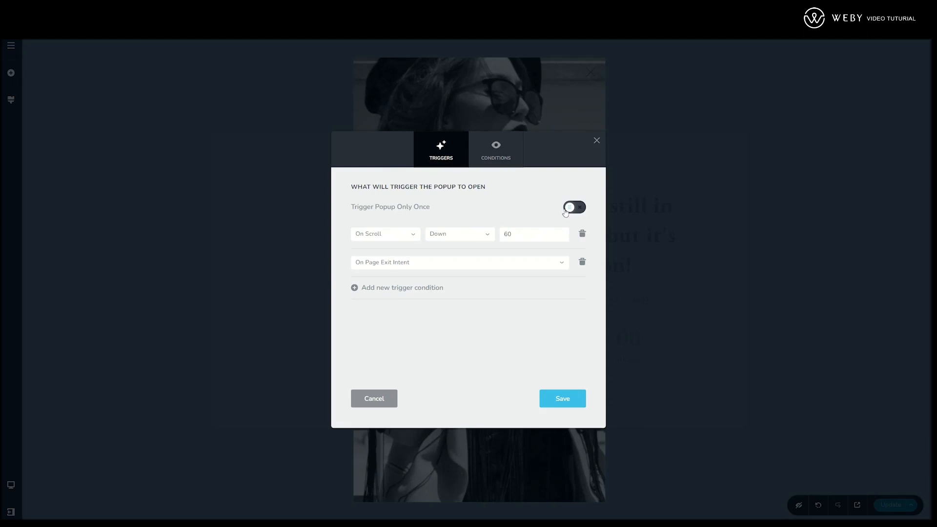
left_click(583, 210)
- Try limiting the included display condition to Pages with All selected, and return it to All
left_click(498, 152)
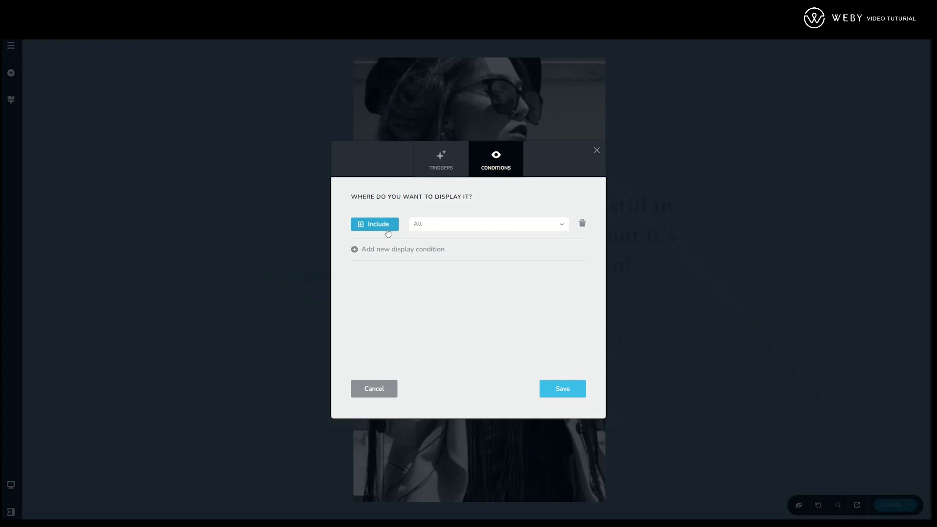
left_click(437, 224)
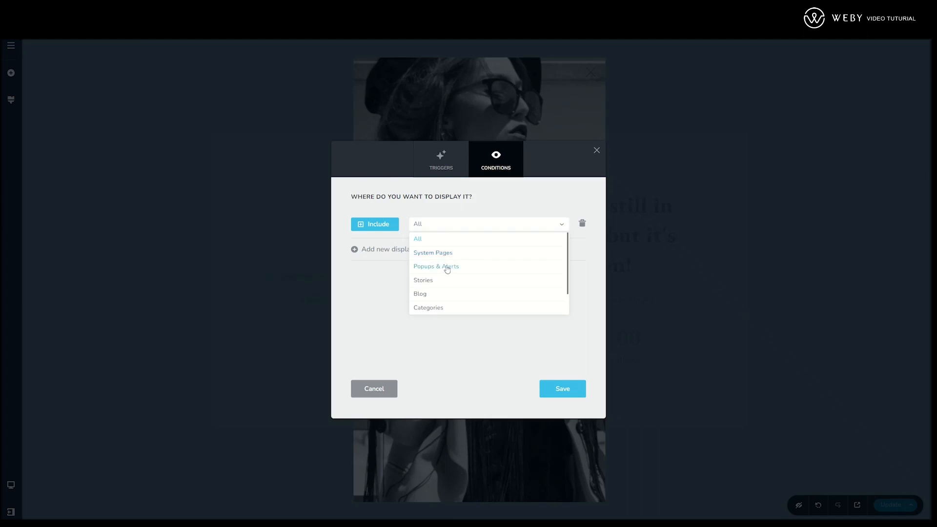
scroll(444, 283, "down", 1)
left_click(424, 295)
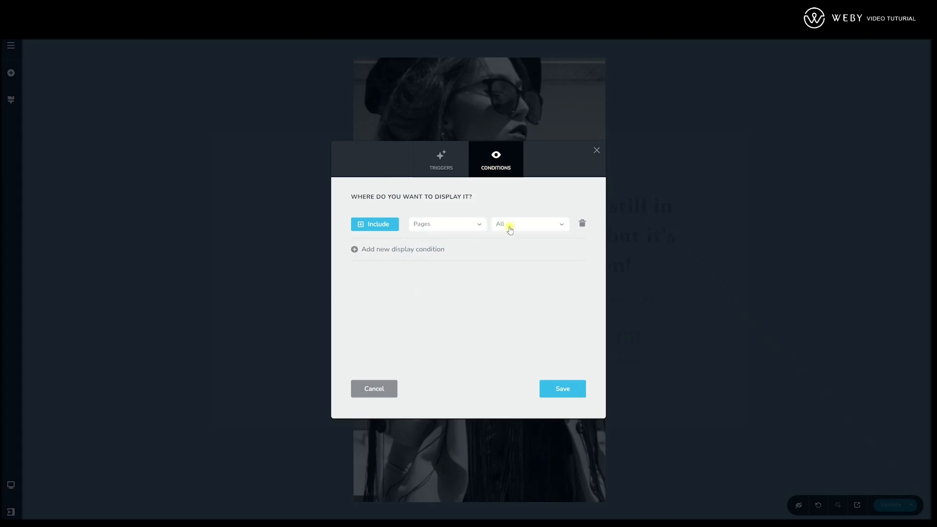
left_click(508, 225)
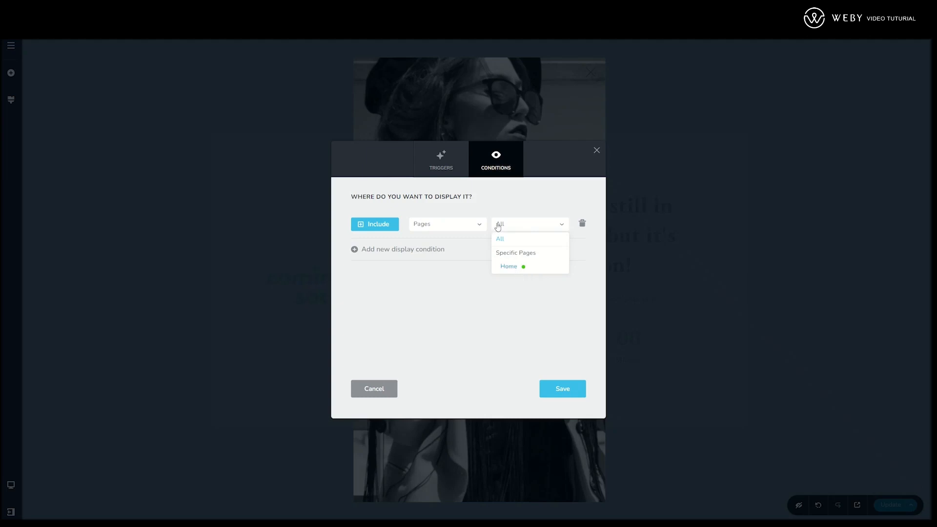
left_click(495, 239)
left_click(478, 225)
left_click(448, 240)
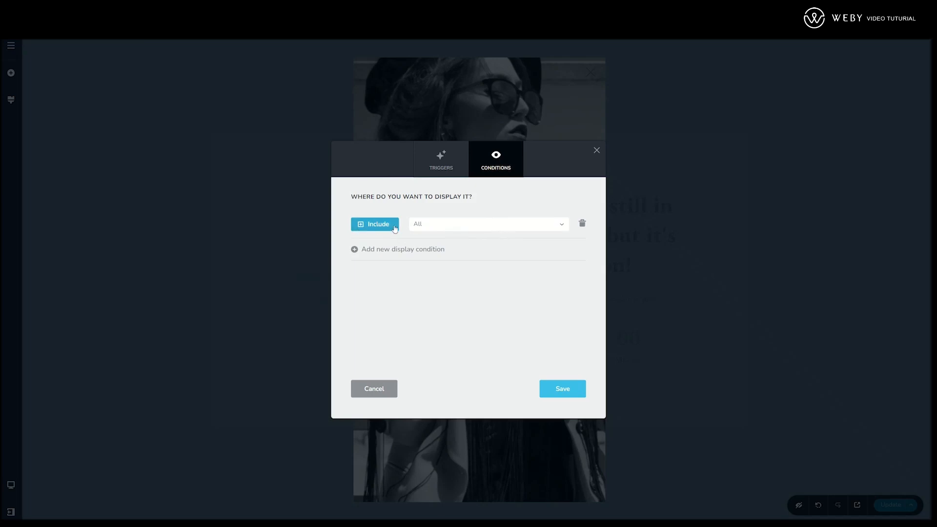
- Add a second display condition that excludes Pages, with All selected
left_click(370, 250)
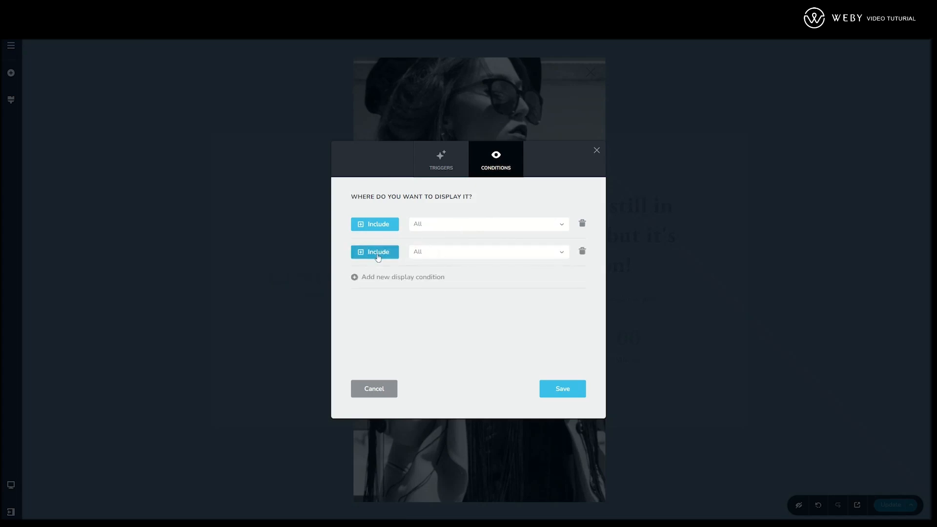
left_click(378, 256)
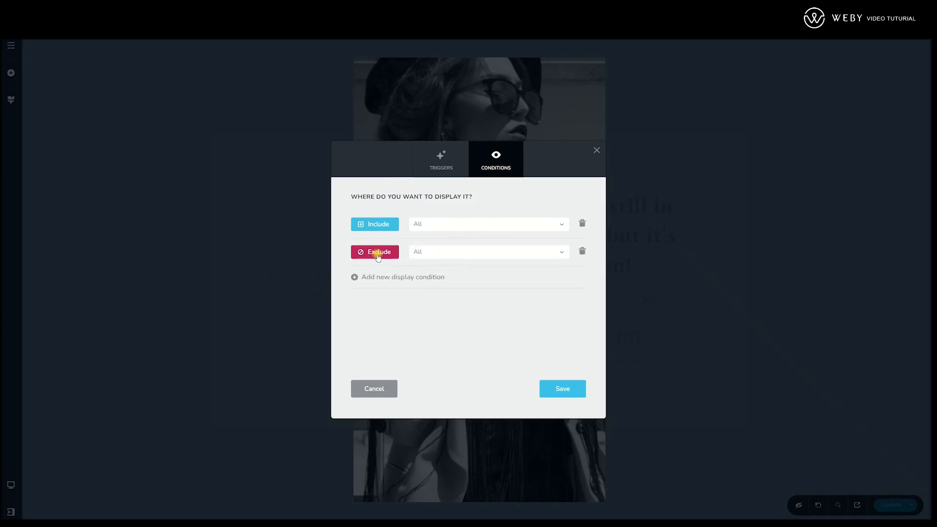
left_click(455, 251)
scroll(433, 312, "down", 1)
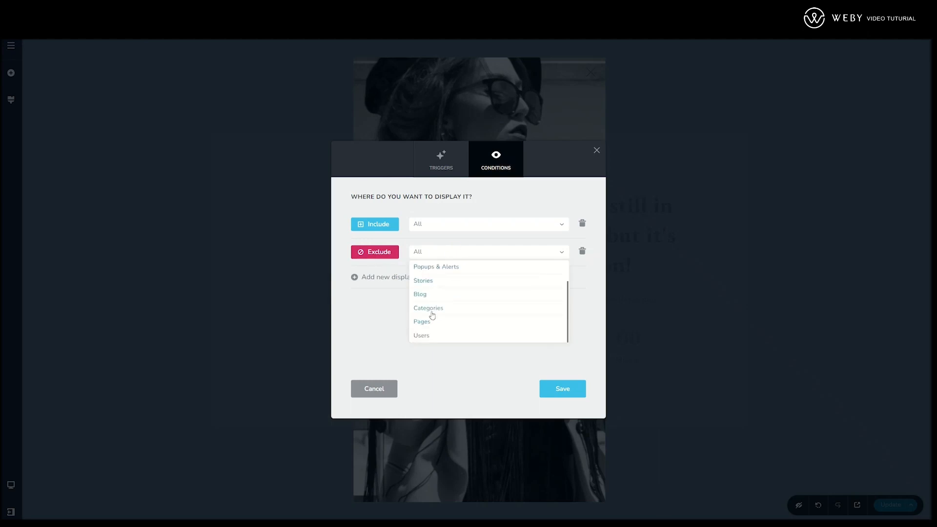
left_click(428, 321)
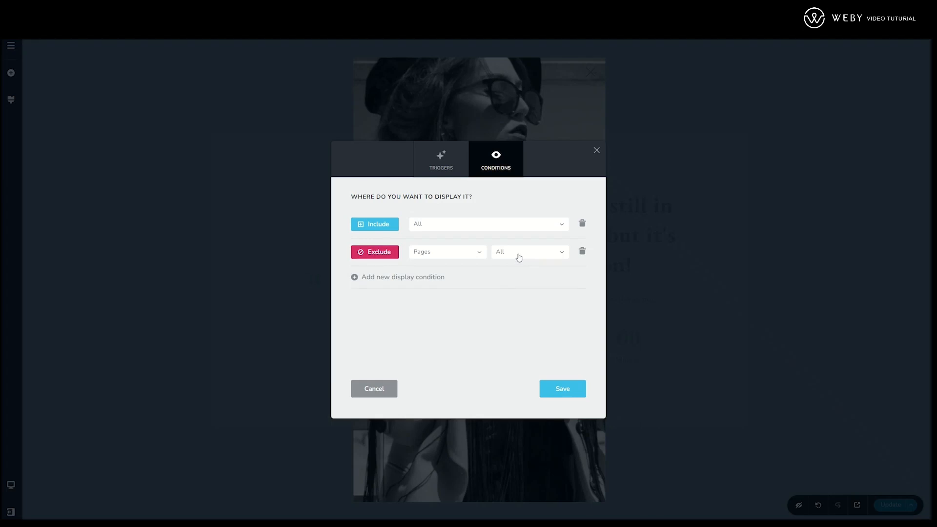
- Return to the popup's triggers and review the trigger types available for the existing On Scroll condition
left_click(455, 164)
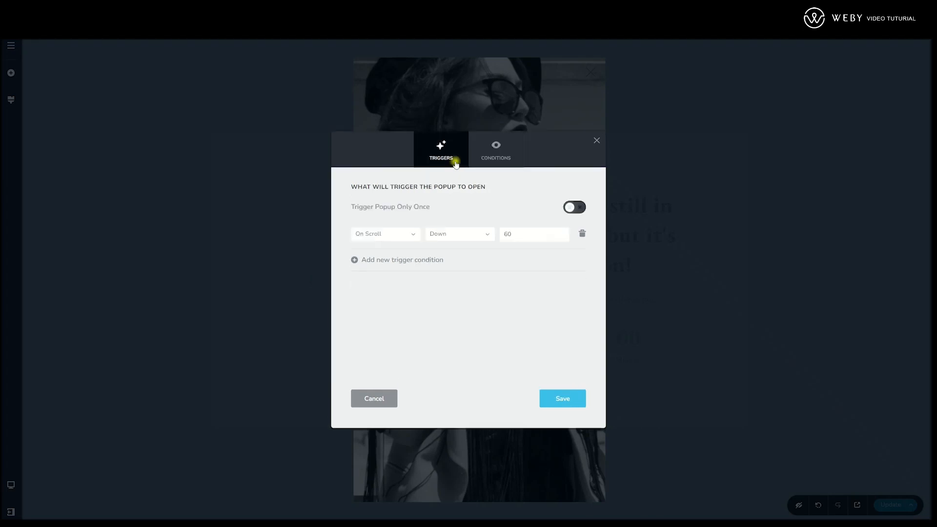
left_click(403, 237)
scroll(402, 257, "down", 5)
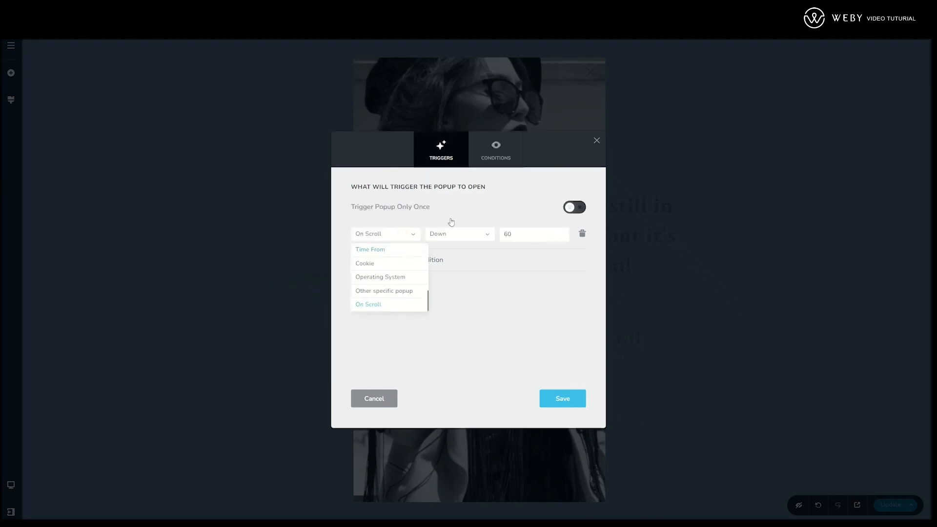